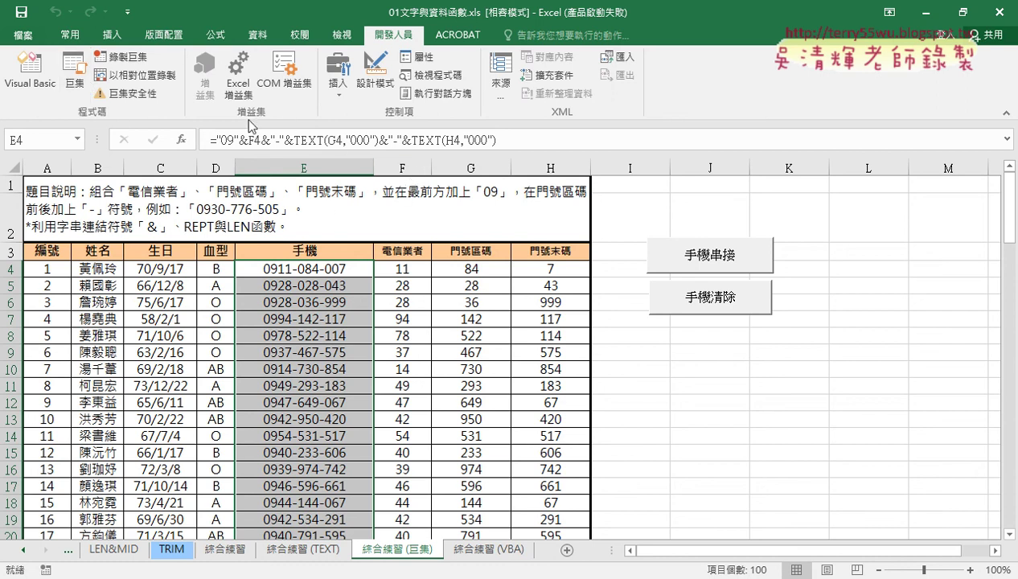
Step: Open the 手機串接 macro from the Macros list for editing in the VBA editor
left_click(74, 73)
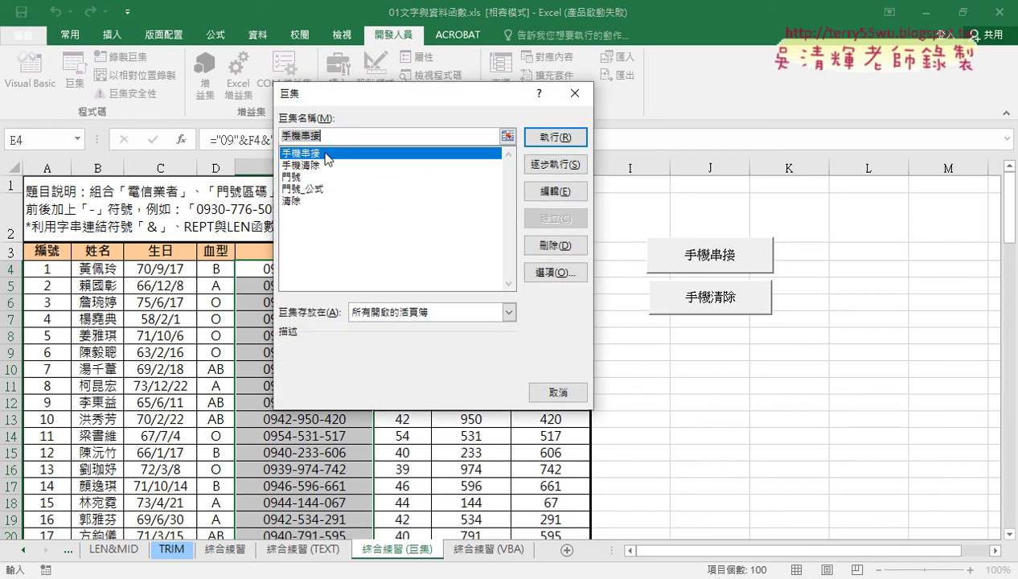
left_click(536, 196)
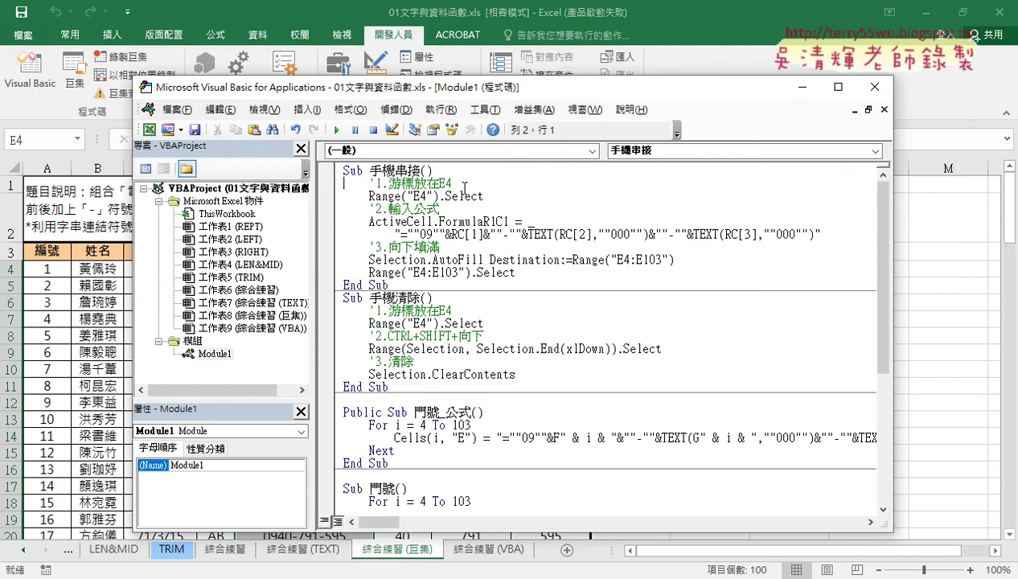
left_click_drag(453, 184, 303, 171)
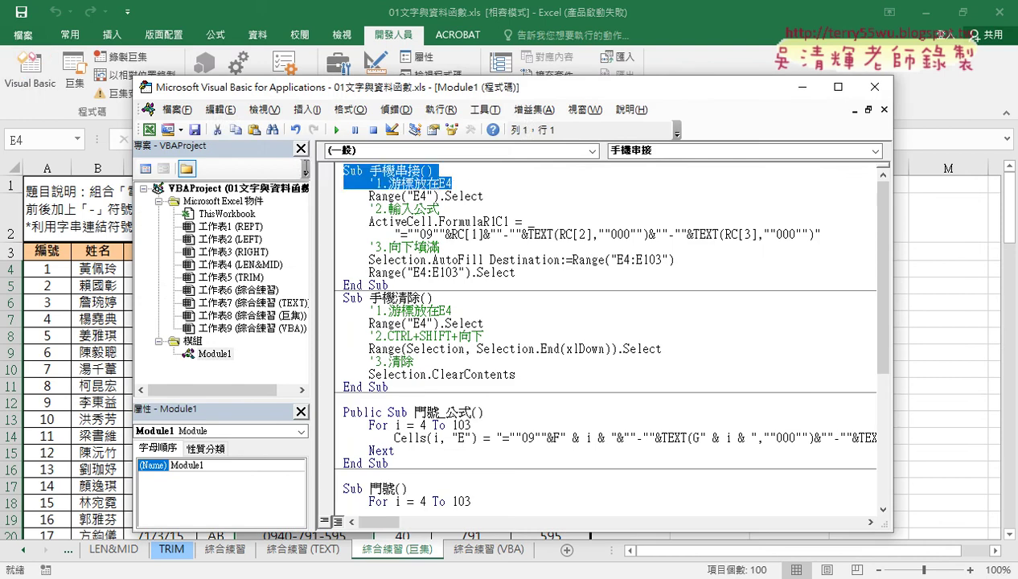
left_click_drag(375, 184, 369, 183)
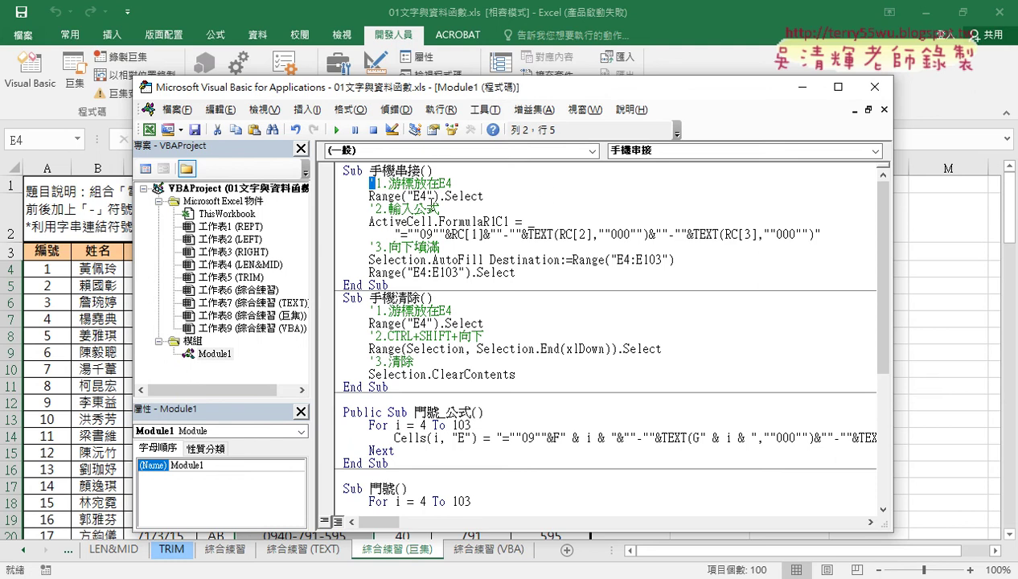
left_click_drag(452, 183, 374, 184)
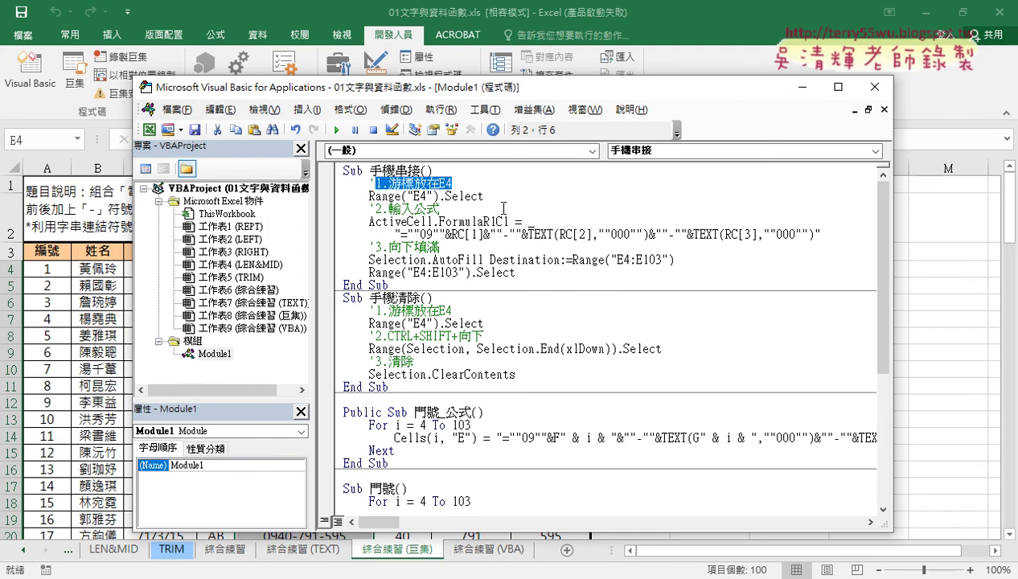
mouse_move(483, 196)
left_mouse_down()
mouse_move(367, 195)
mouse_move(458, 182)
left_mouse_up()
left_click(877, 86)
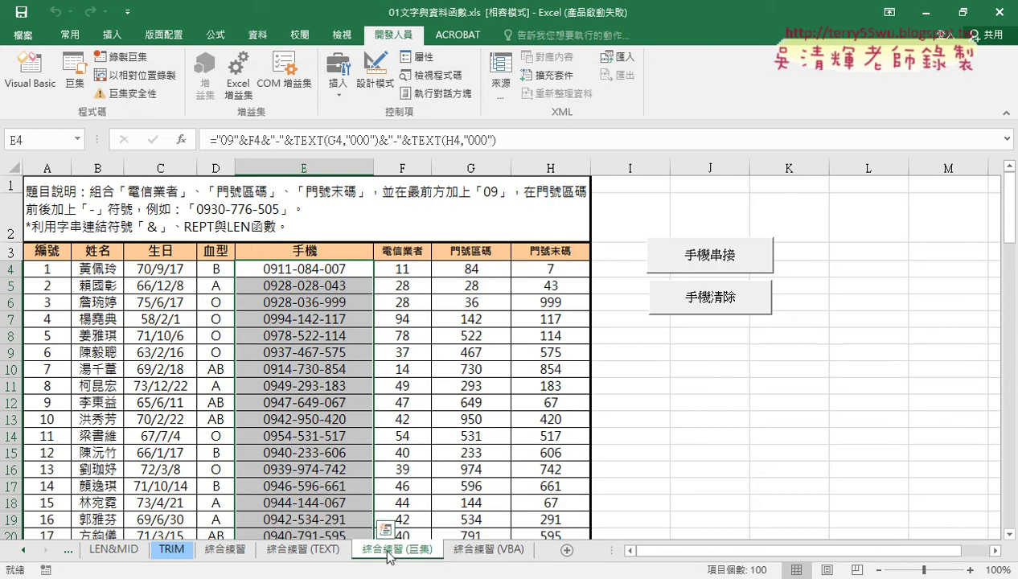
left_click(685, 308)
left_click(690, 256)
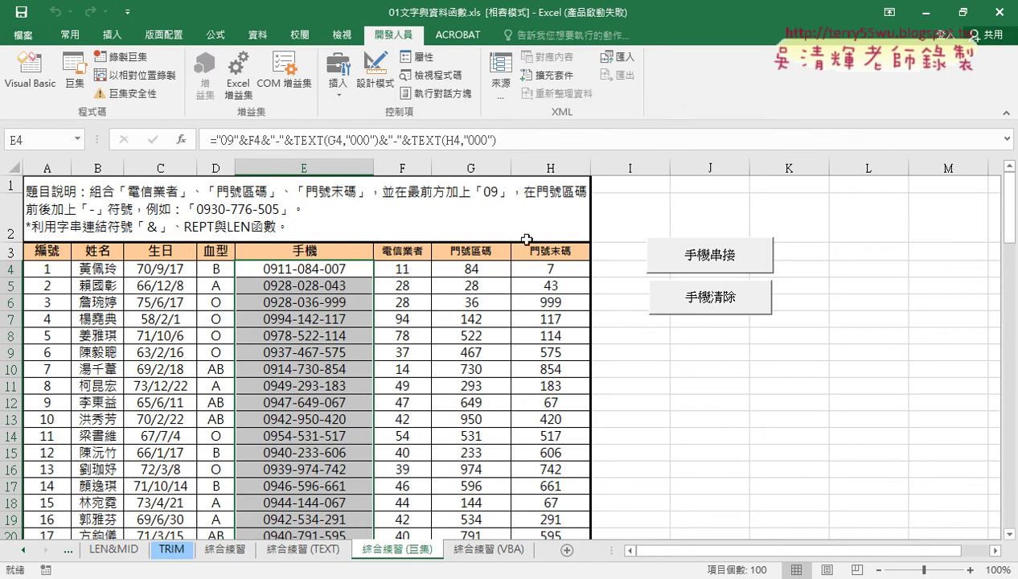
Step: On the 綜合練習 (VBA) sheet, fill 手機 with 門號_公式 and inspect E4's formula
left_click(481, 553)
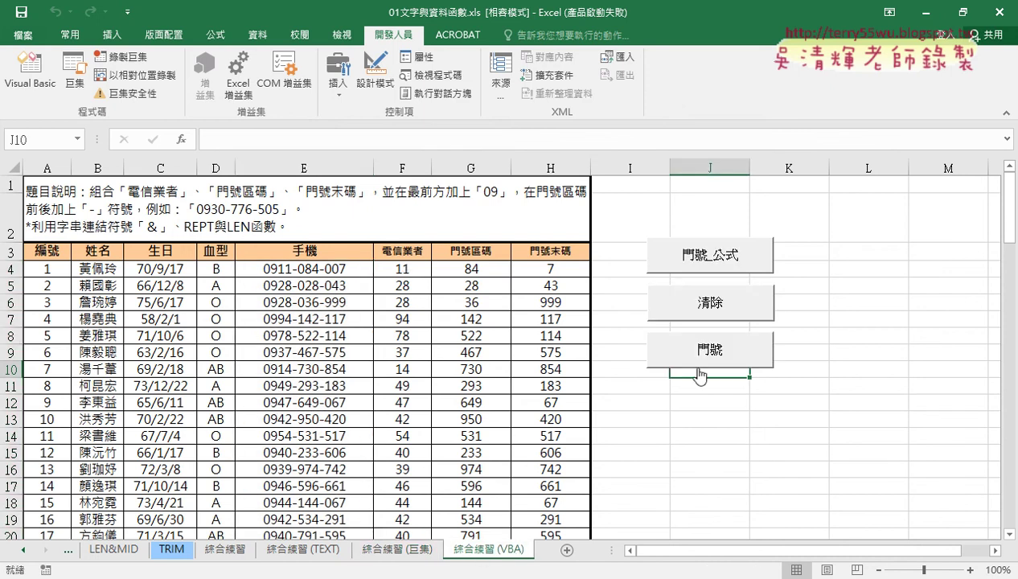
left_click(681, 257)
left_click(347, 271)
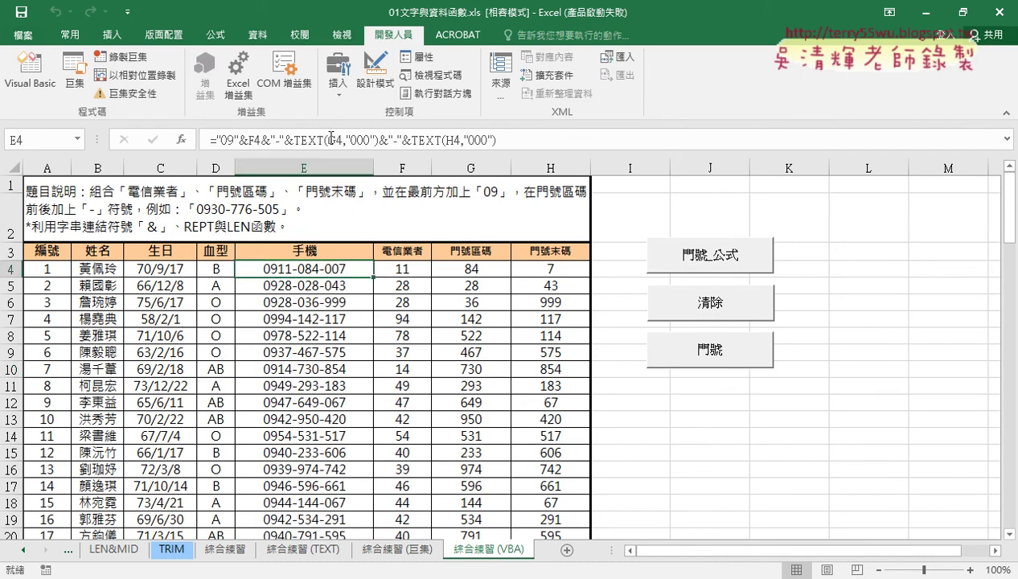
Step: Clear 手機, refill it with plain values via 門號, then restore formulas with 門號_公式
left_click(683, 312)
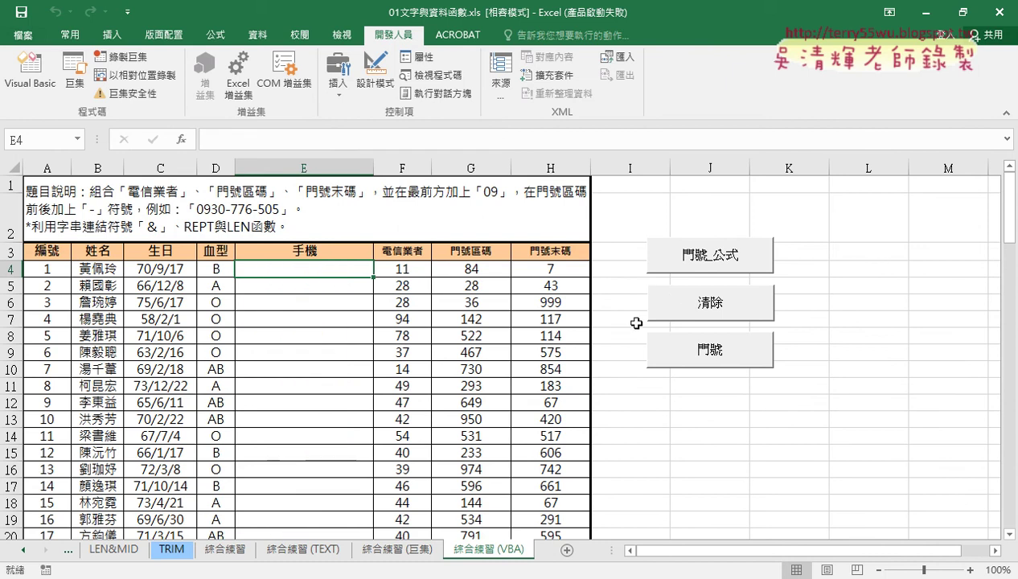
left_click(701, 354)
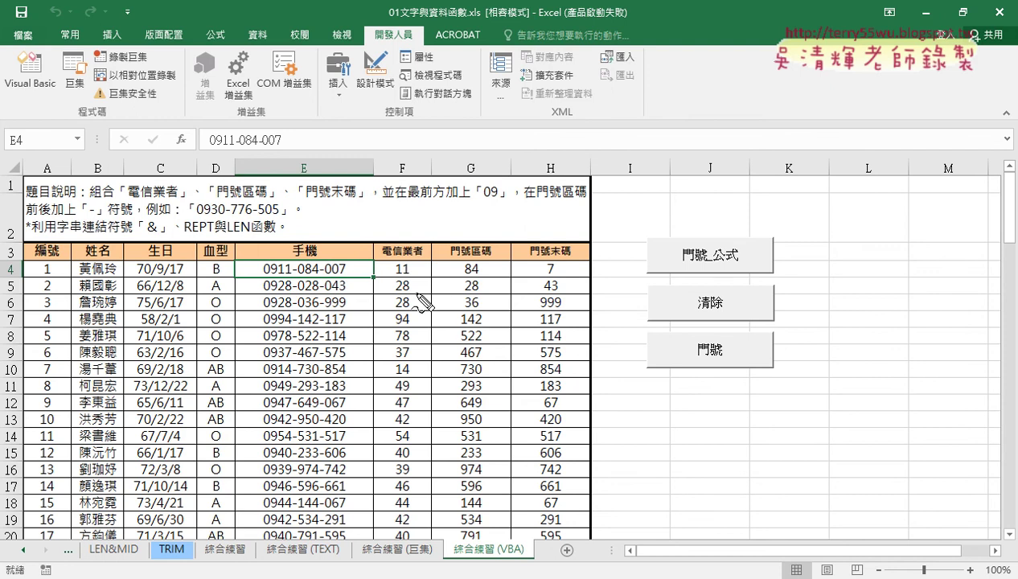
mouse_move(281, 153)
left_mouse_down()
mouse_move(176, 123)
mouse_move(277, 159)
left_mouse_up()
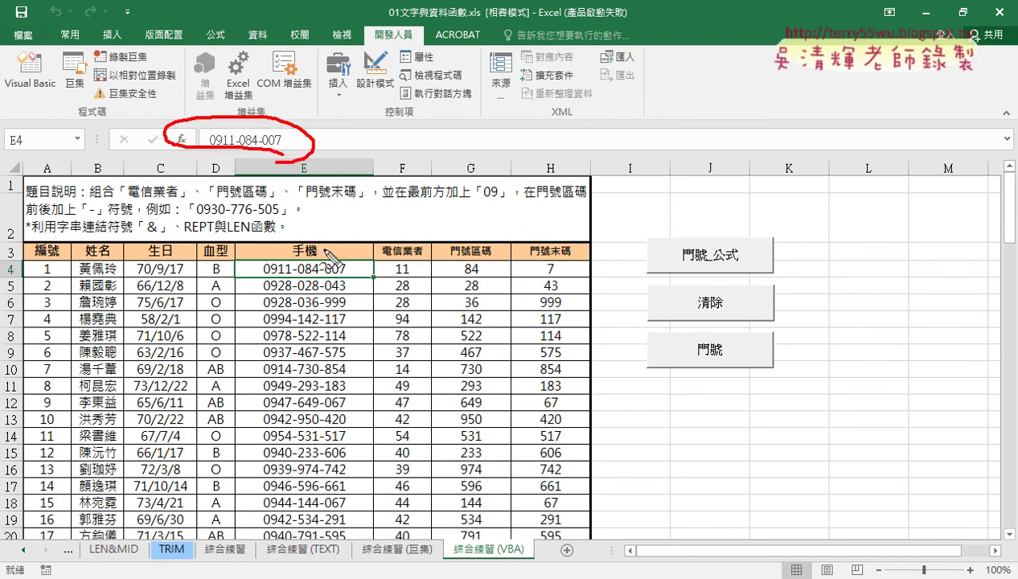
left_click_drag(341, 281, 354, 269)
left_click_drag(690, 368, 721, 357)
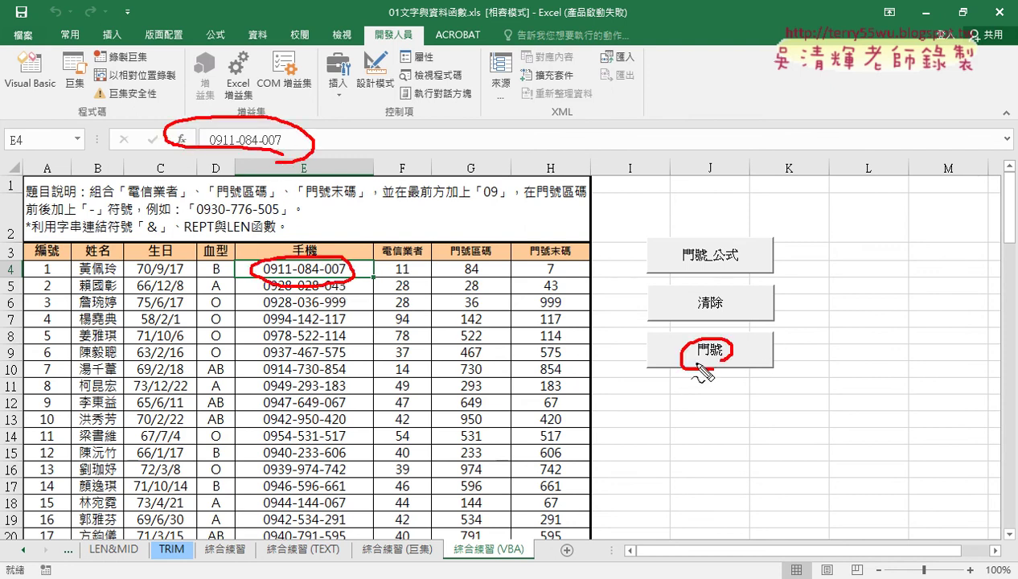
mouse_move(255, 261)
left_mouse_down()
mouse_move(241, 168)
mouse_move(252, 183)
left_mouse_up()
key("Escape")
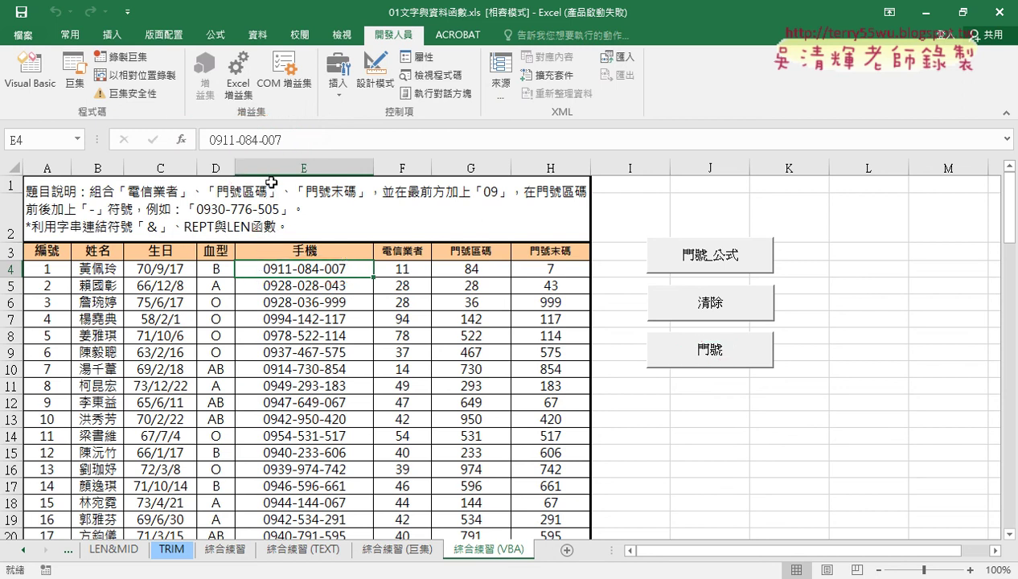
left_click(693, 258)
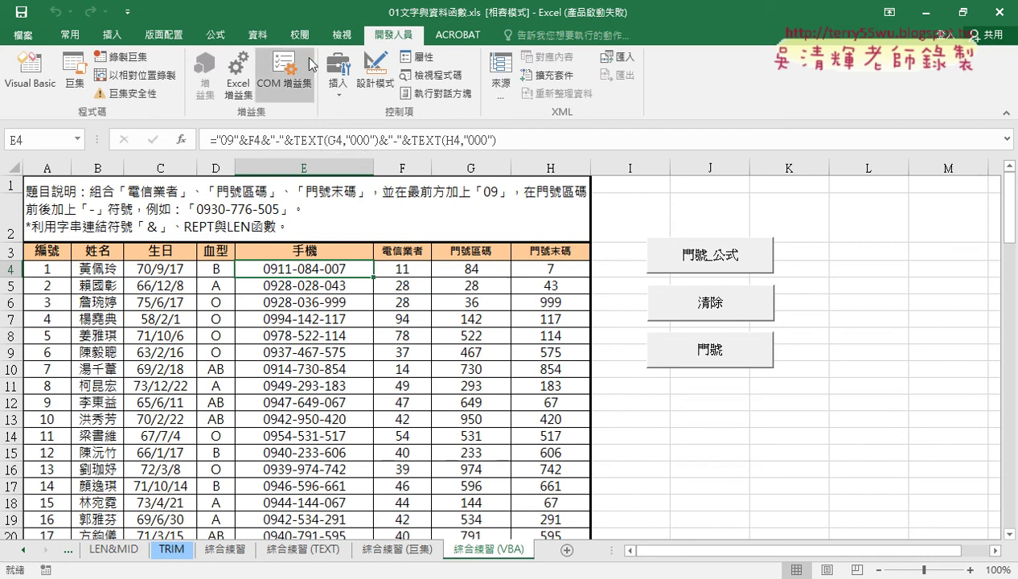
Step: In Save As, rename the copy to 01文字與資料函數(20200924), dropping the .xls extension
left_click(19, 37)
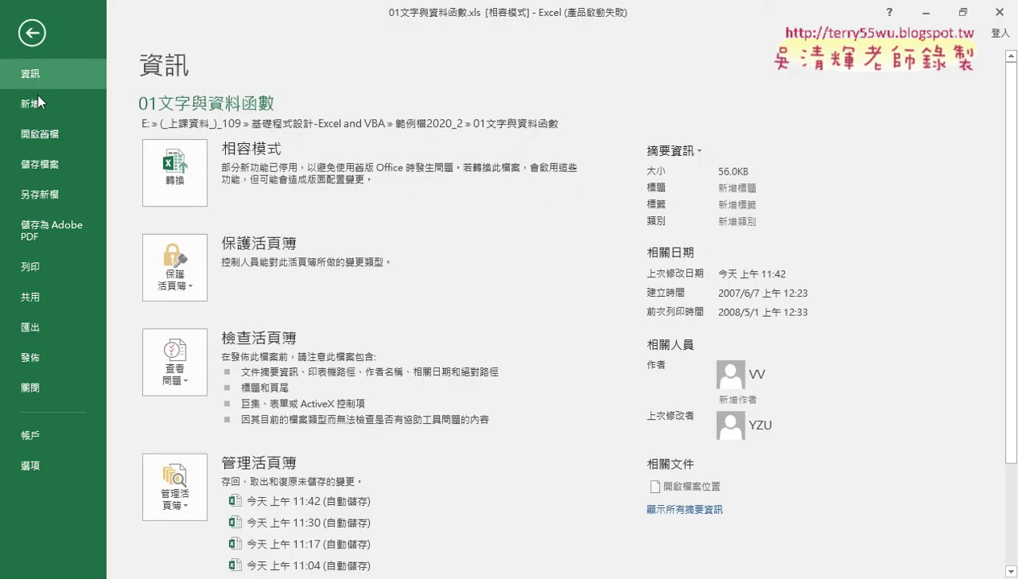
left_click(47, 197)
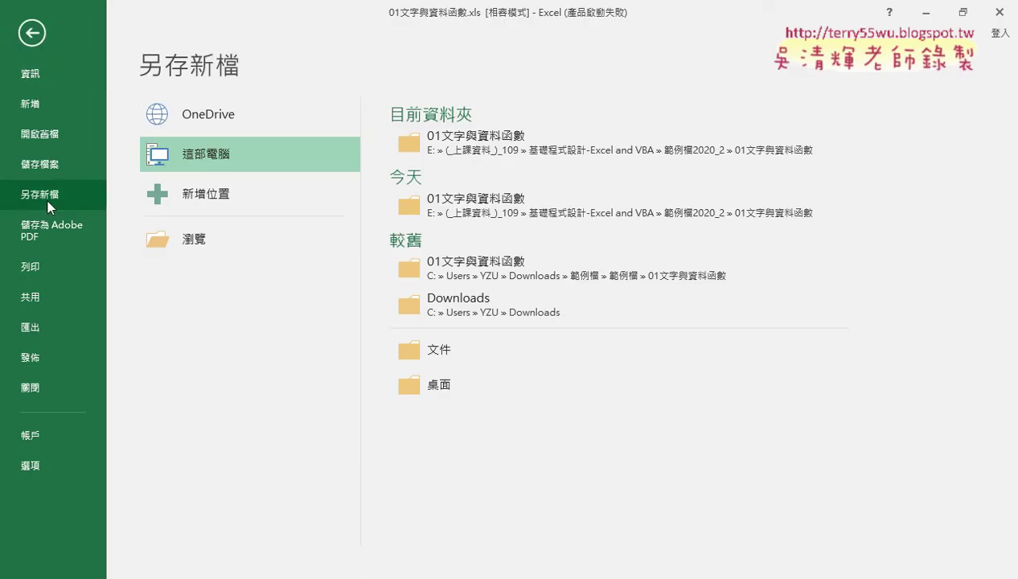
left_click(223, 245)
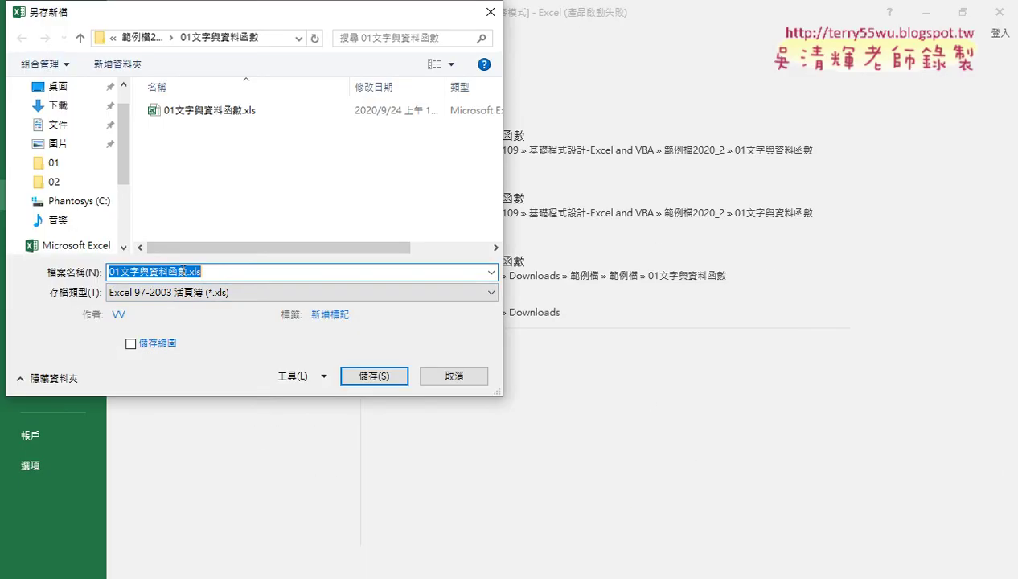
left_click_drag(187, 272, 253, 278)
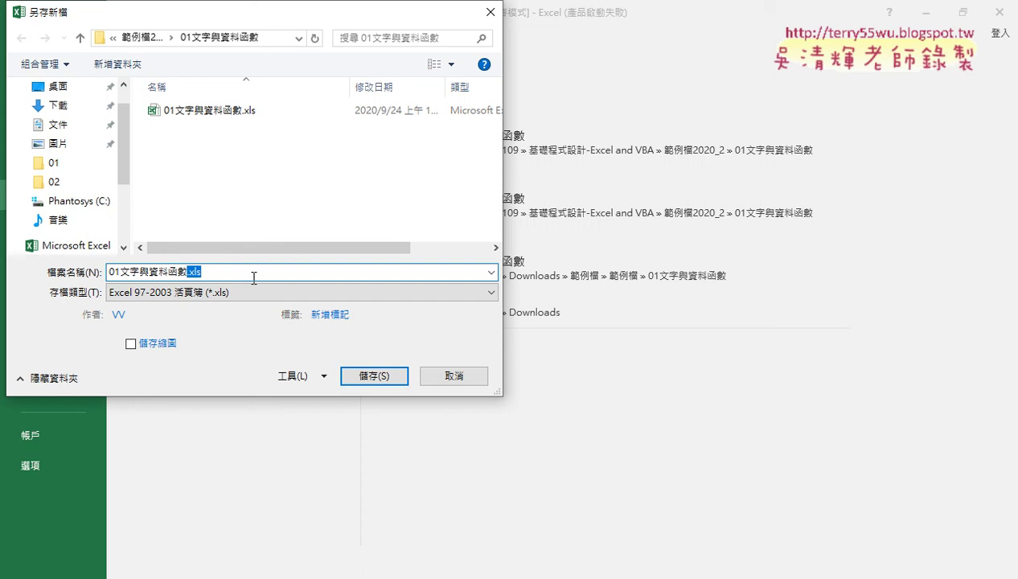
key("BackSpace")
type("(")
type("202")
type("0092")
type("4)")
left_click_drag(240, 272, 187, 272)
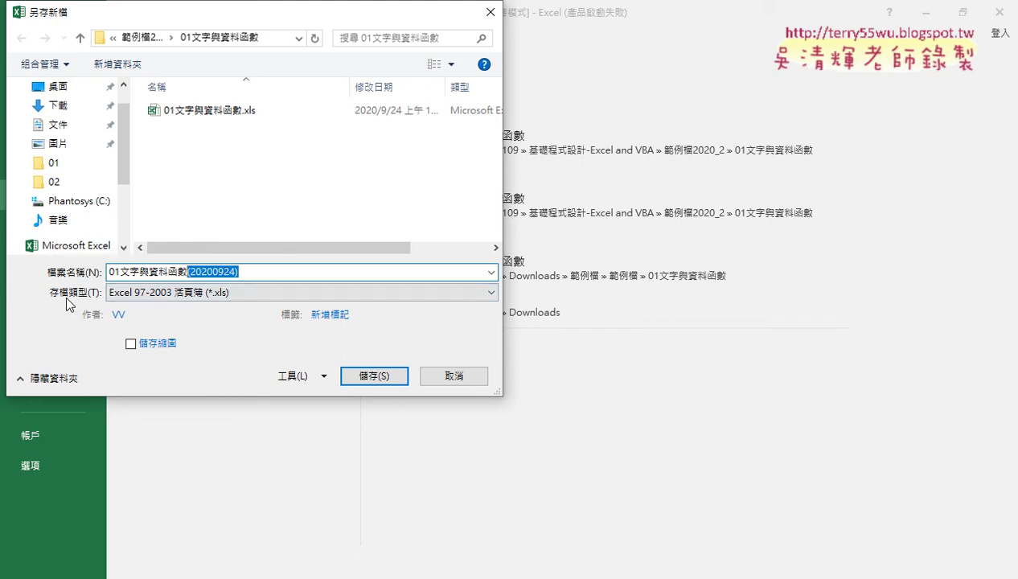
Step: Save the copy as an Excel Macro-Enabled Workbook (*.xlsm)
left_click(157, 294)
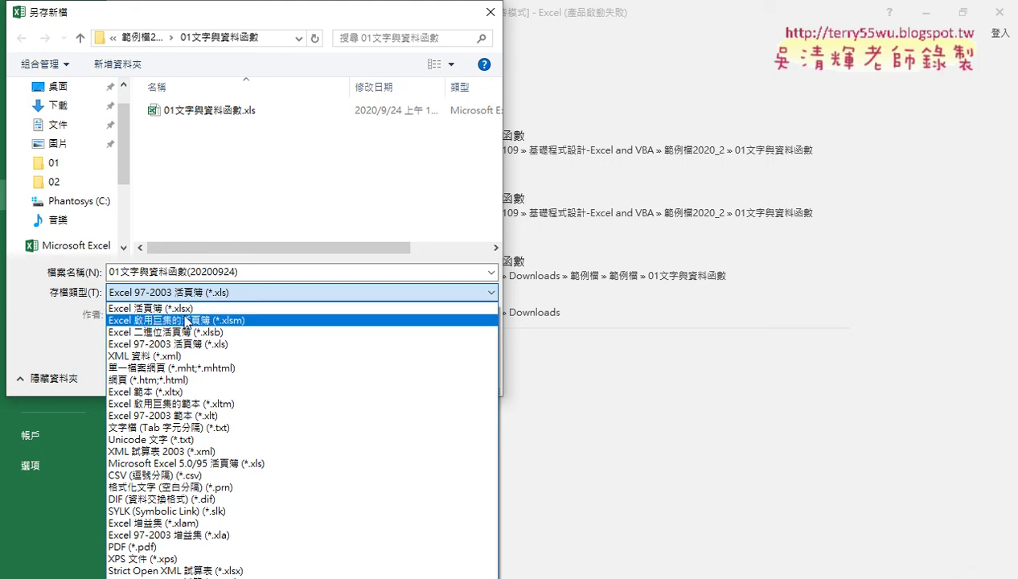
left_click(185, 320)
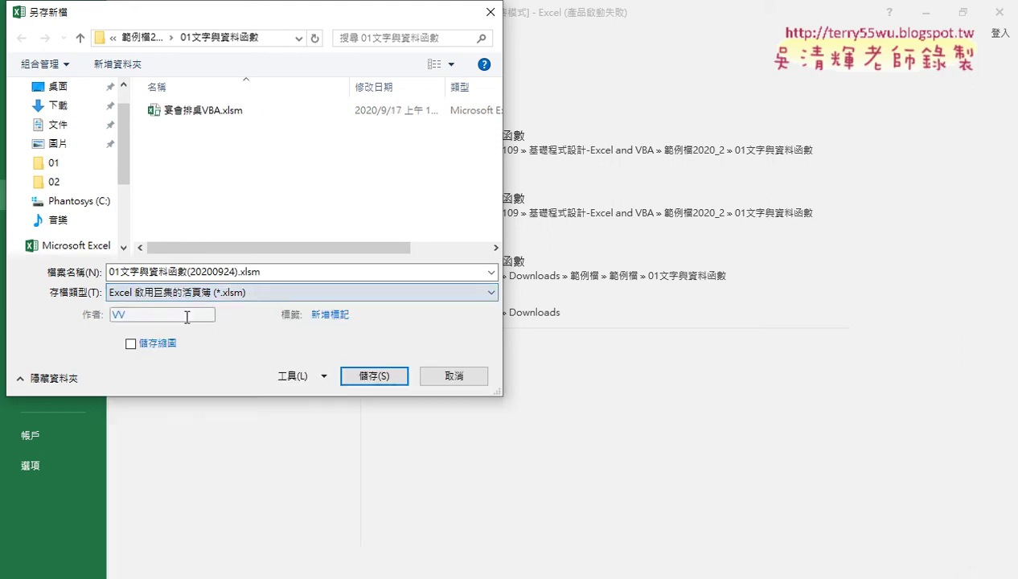
double_click(268, 276)
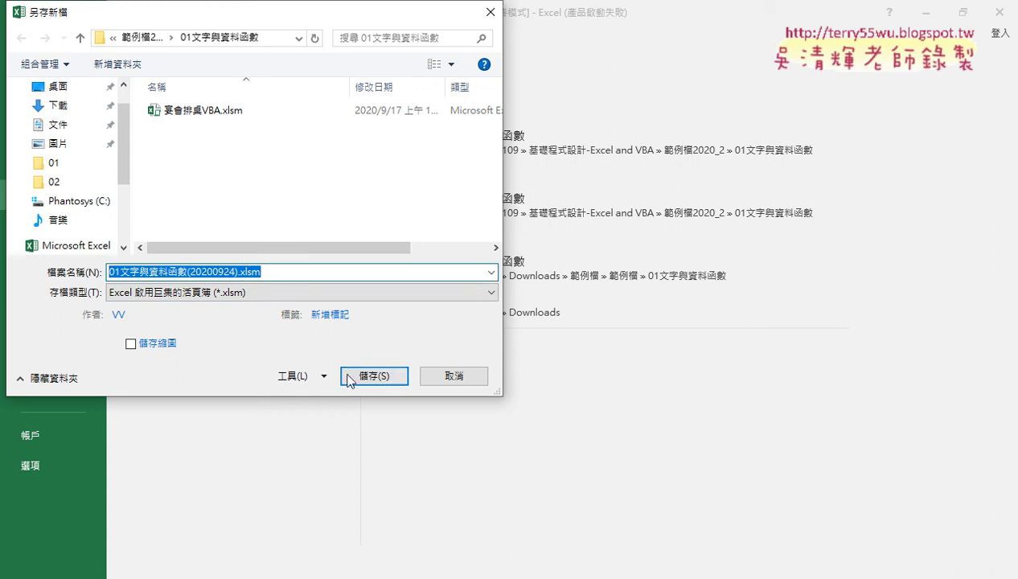
left_click(372, 376)
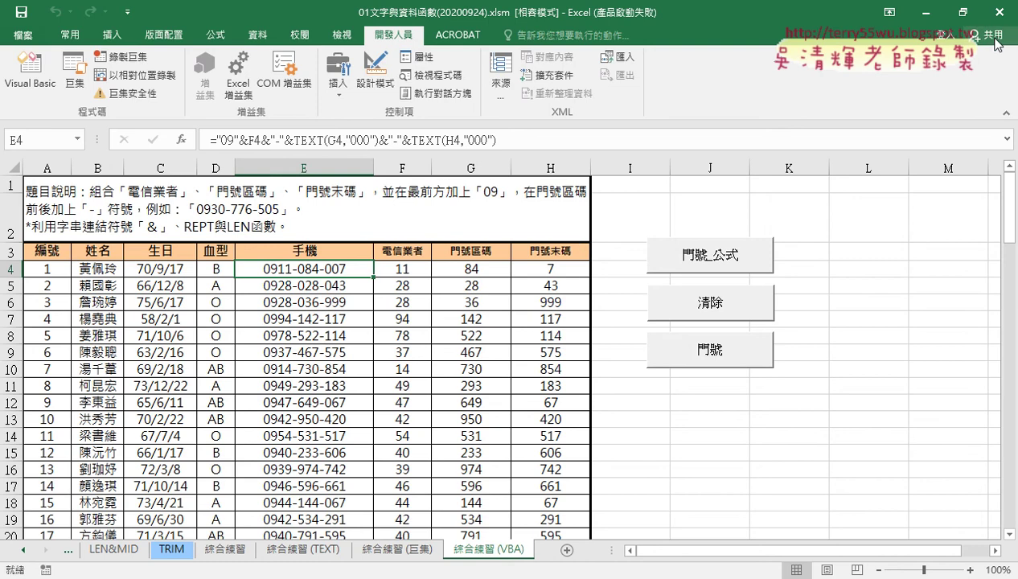
Step: Close Excel and reopen the 71 KB 01文字與資料函數(20200924).xlsm from File Explorer
left_click(997, 12)
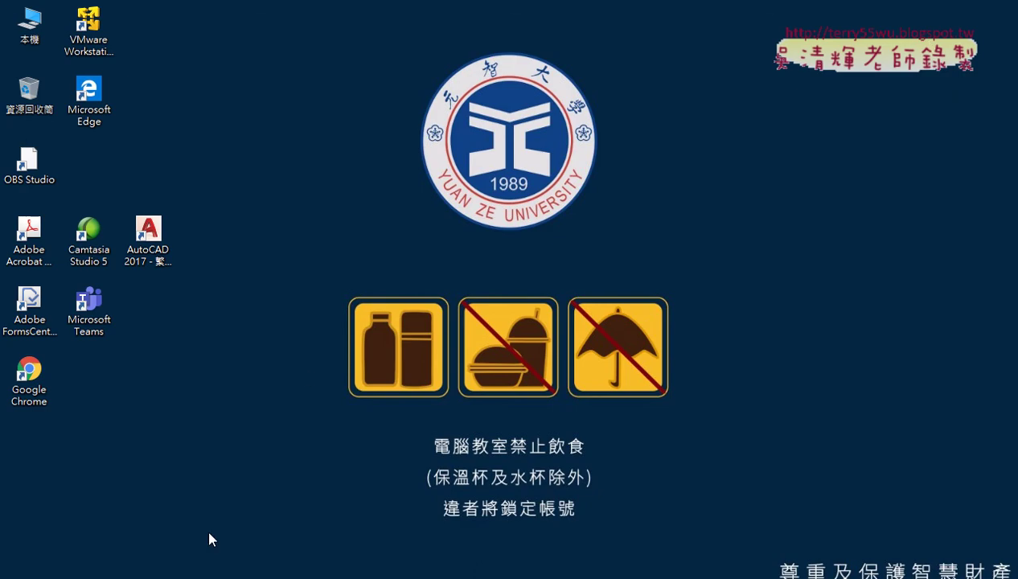
key("super+e")
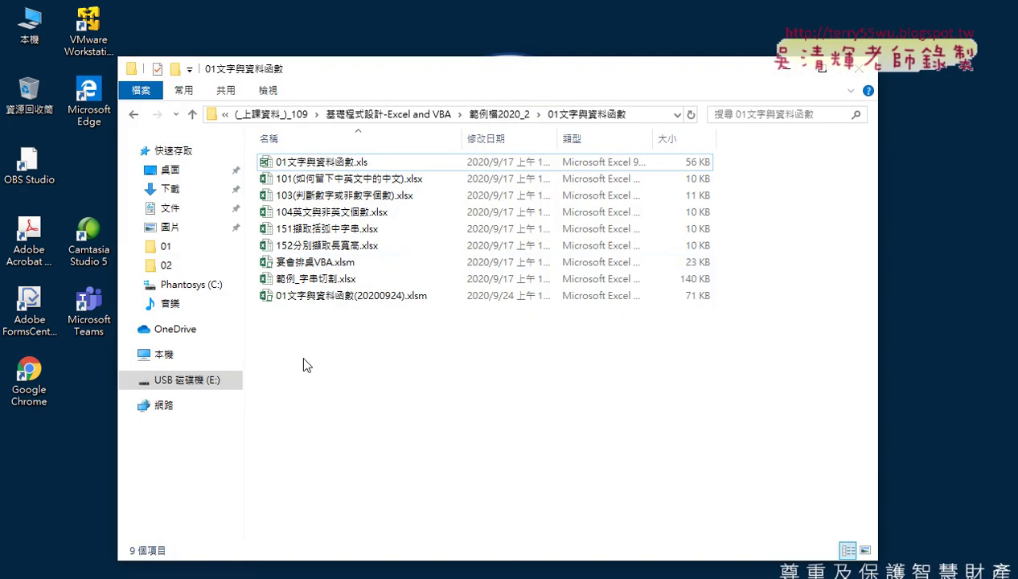
left_click(416, 299)
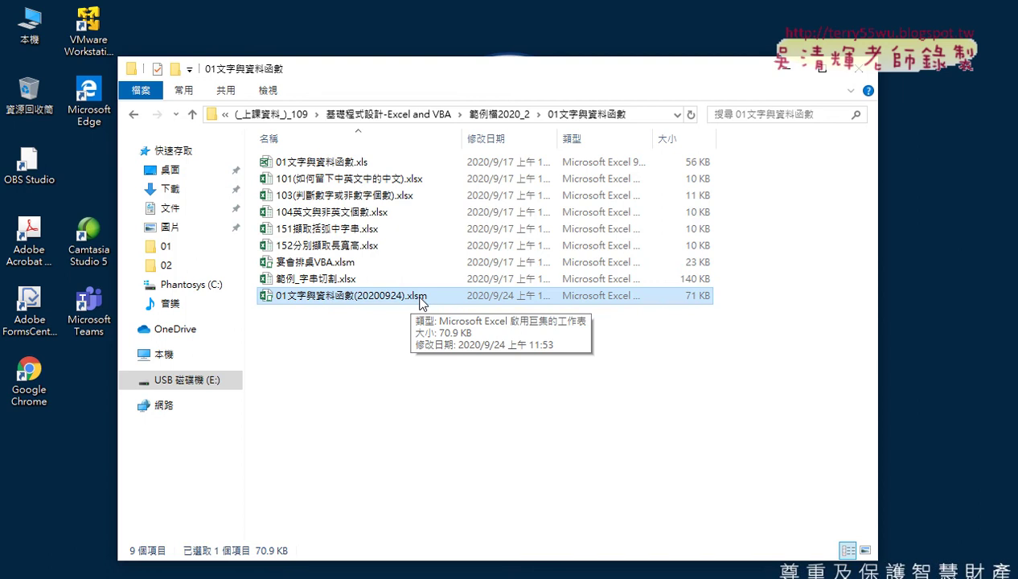
double_click(425, 302)
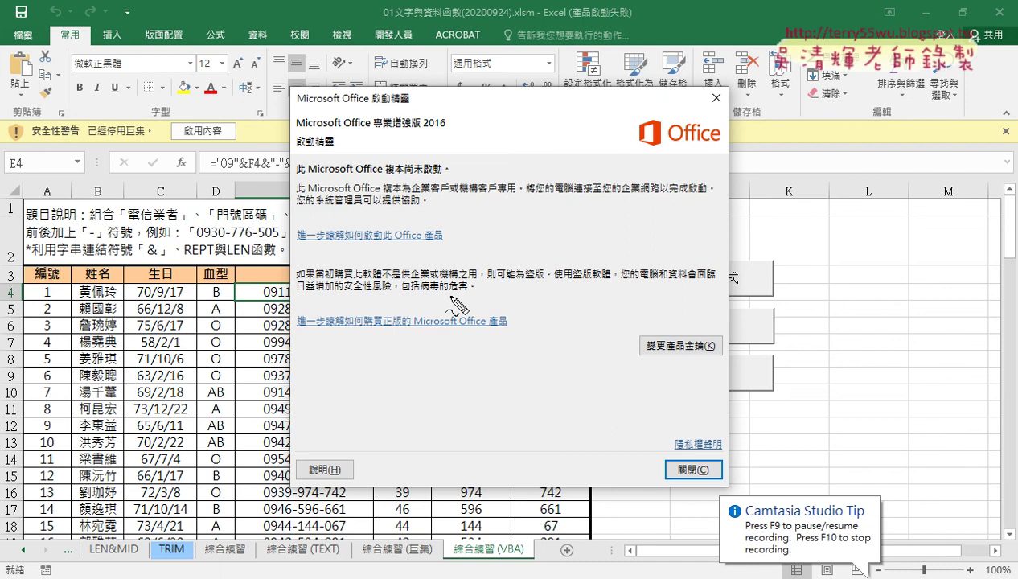
Step: Close the Microsoft Office activation wizard to reveal the 綜合練習 (VBA) sheet
left_click_drag(233, 149, 174, 147)
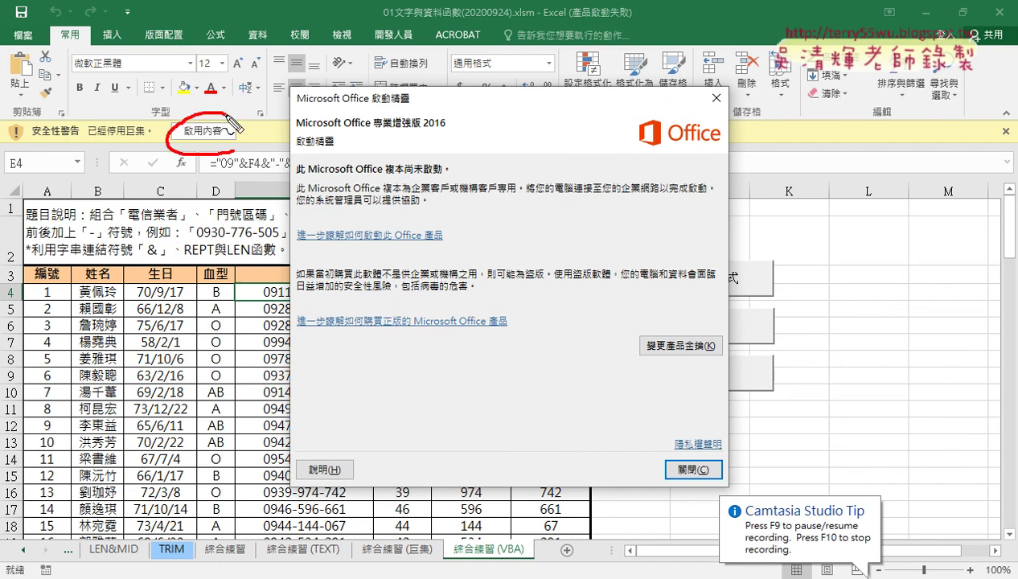
left_click_drag(34, 138, 156, 140)
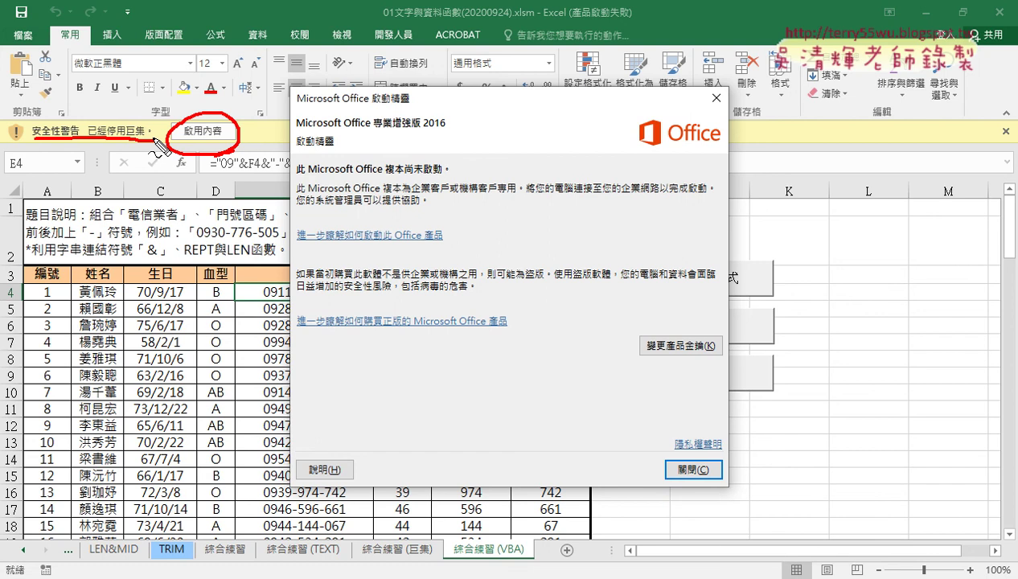
key("Escape")
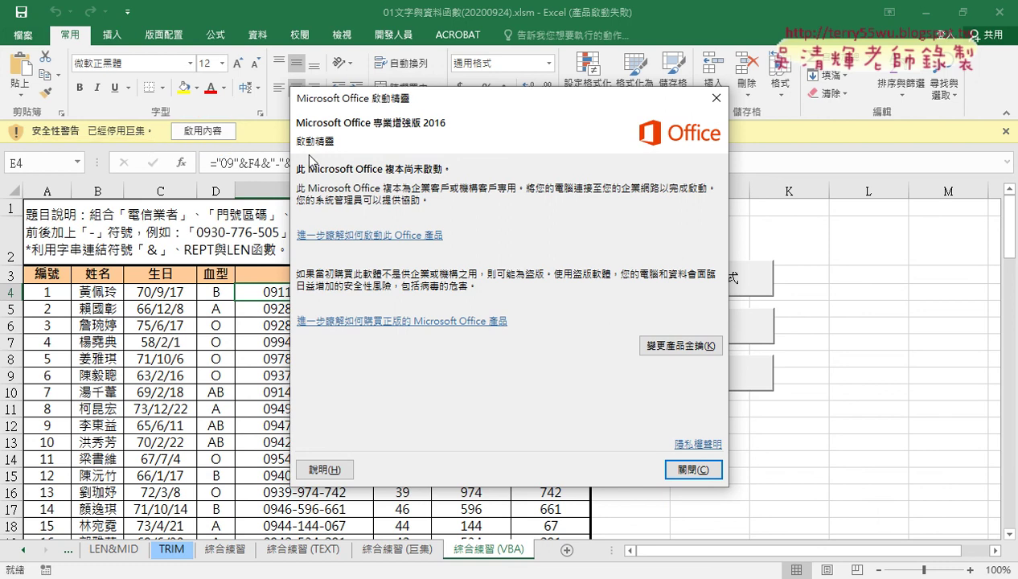
left_click(693, 469)
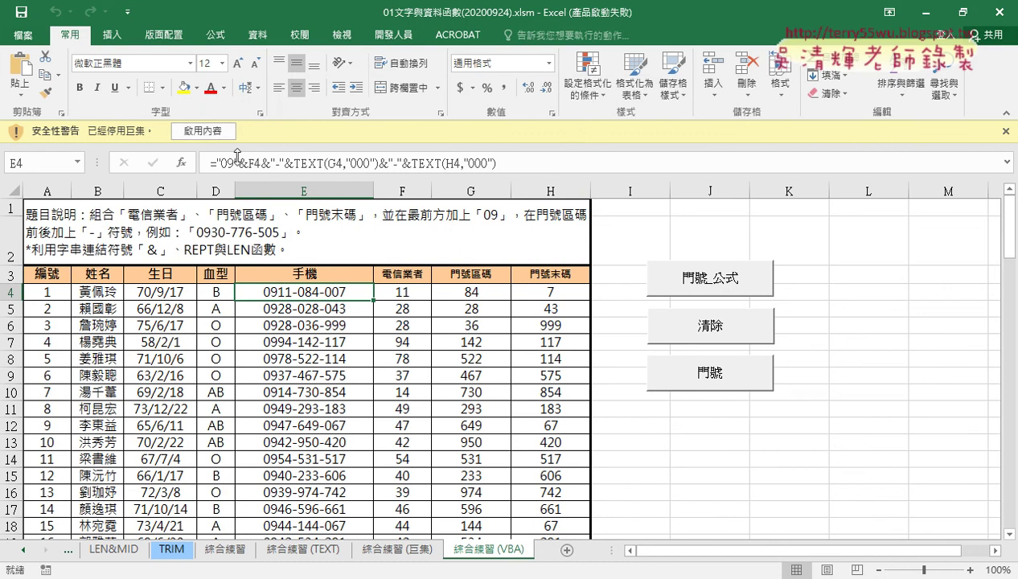
left_click(644, 410)
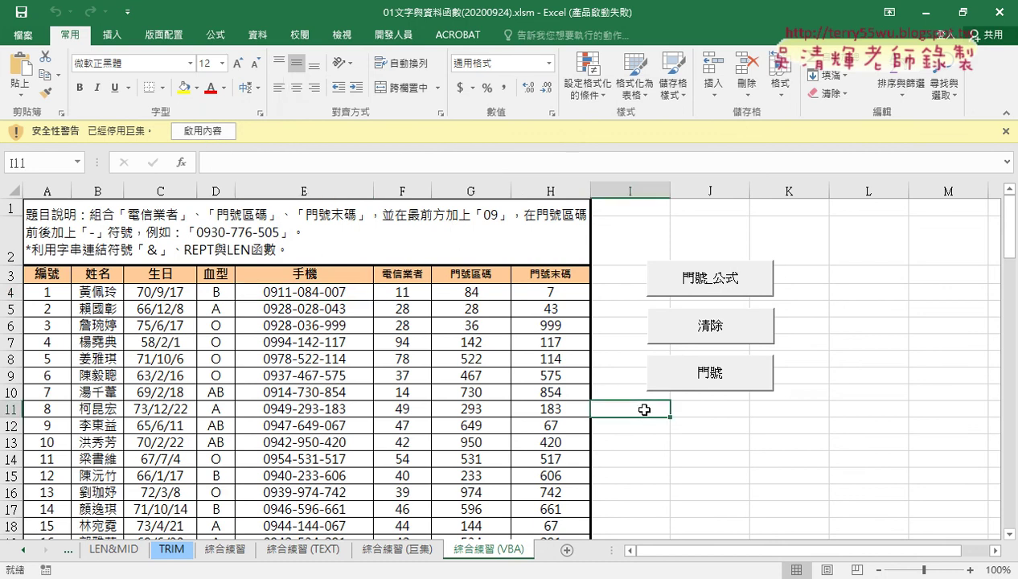
left_click(393, 34)
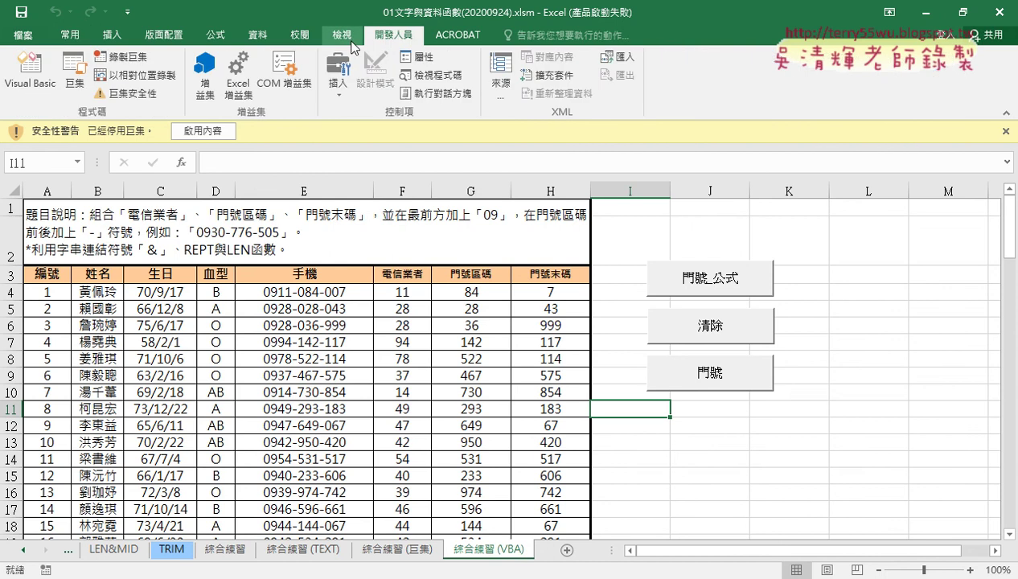
left_click(78, 74)
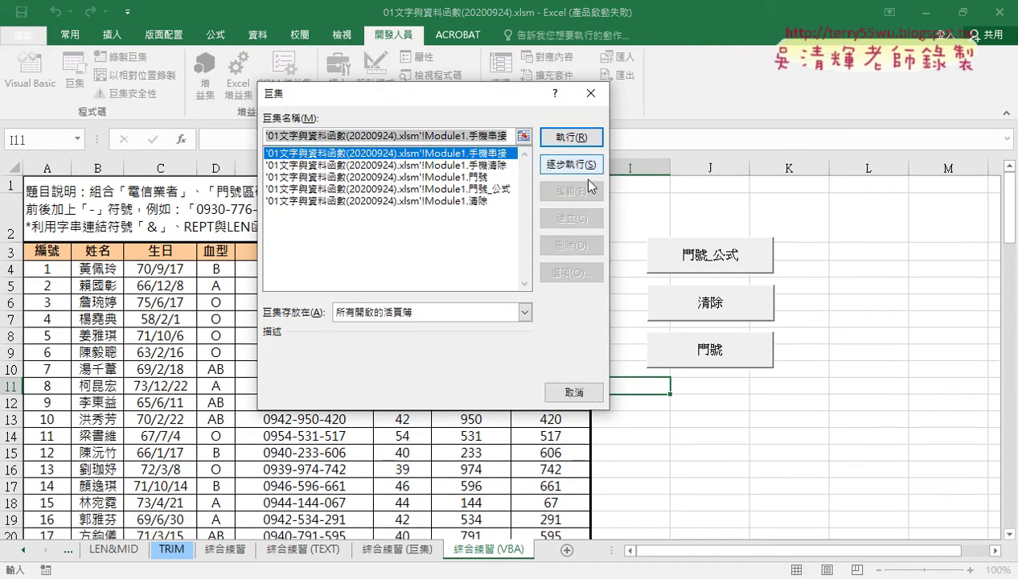
left_click(581, 93)
left_click(33, 85)
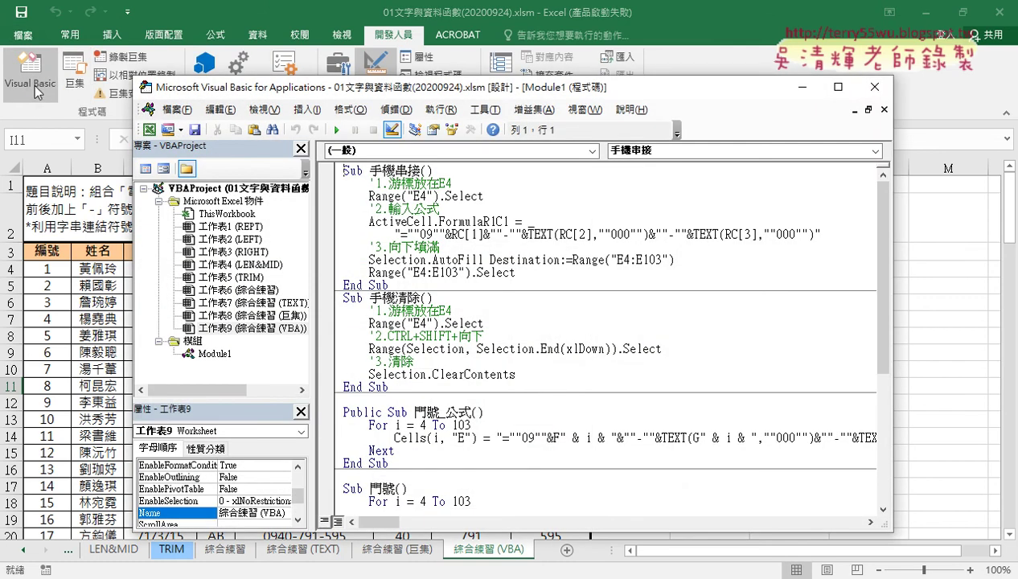
left_click(874, 92)
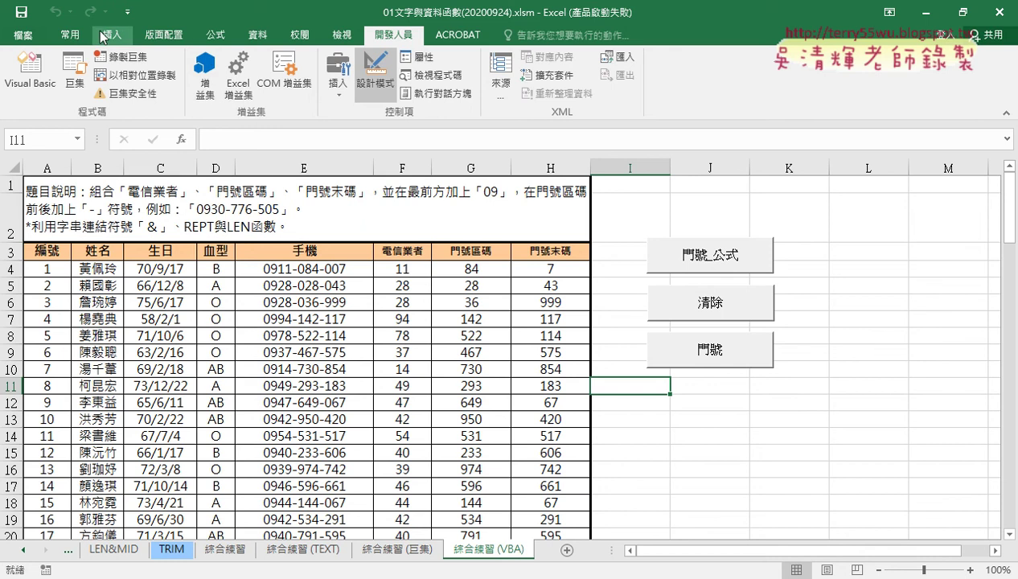
left_click(70, 36)
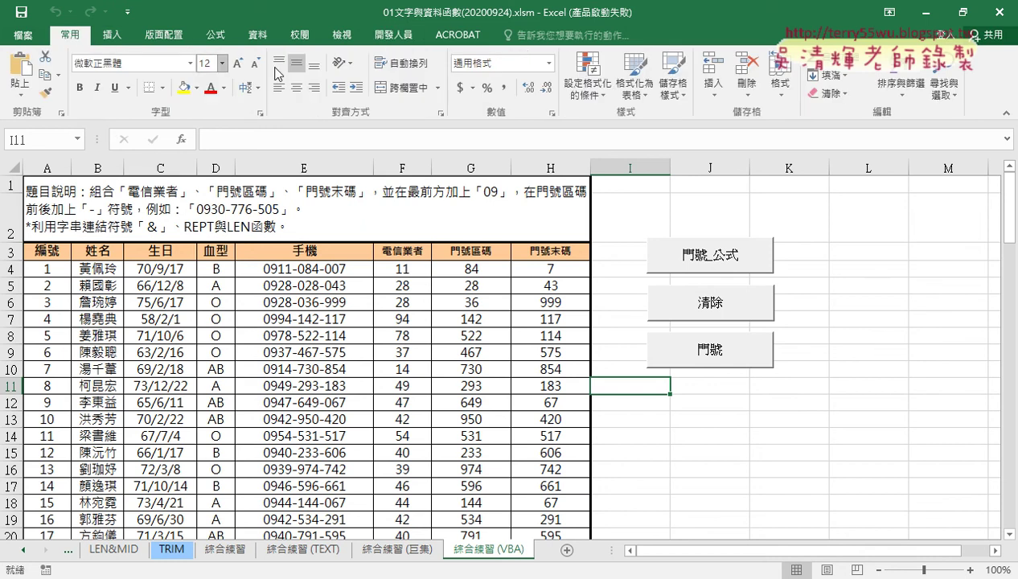
Step: Close the Excel window and reopen 01文字與資料函數(20200924).xlsm from the 01文字與資料函數 folder
left_click(999, 11)
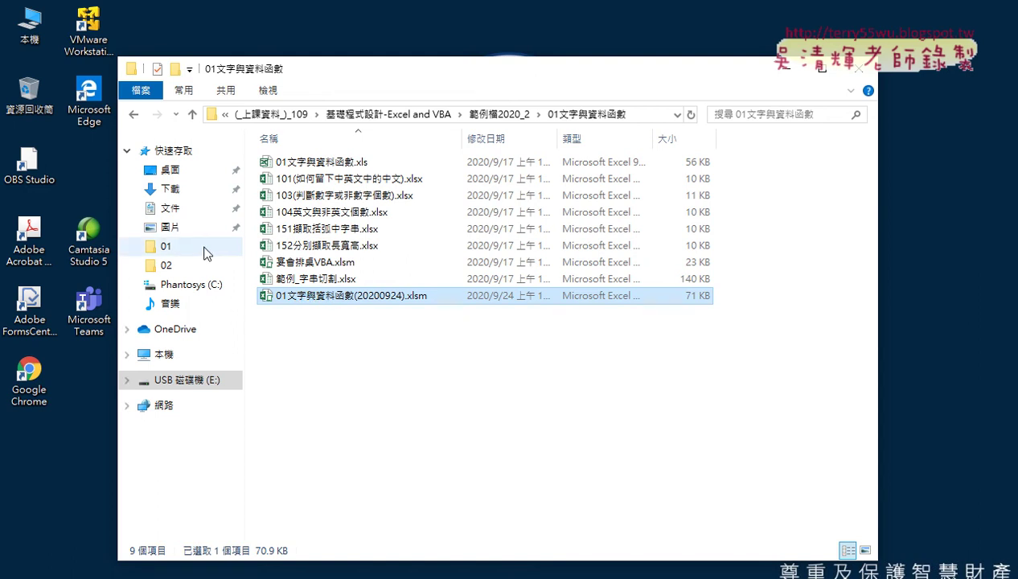
double_click(342, 299)
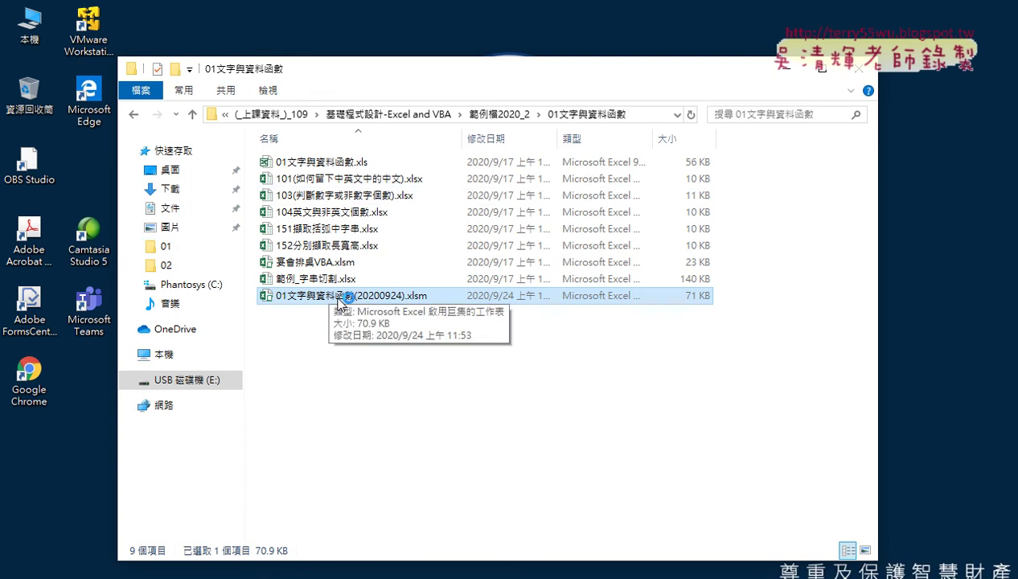